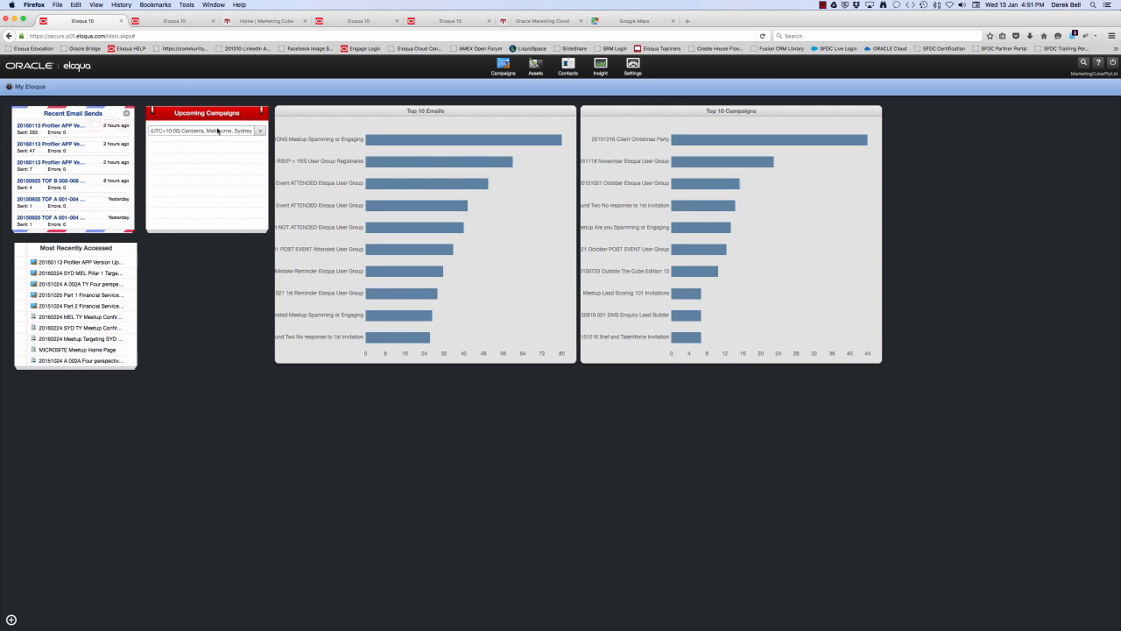
On the SYD TY Meetup Confirmation Page, search the Cloud Content apps for "stat" and select Static Content from Oracle Marketing Apps
click(170, 23)
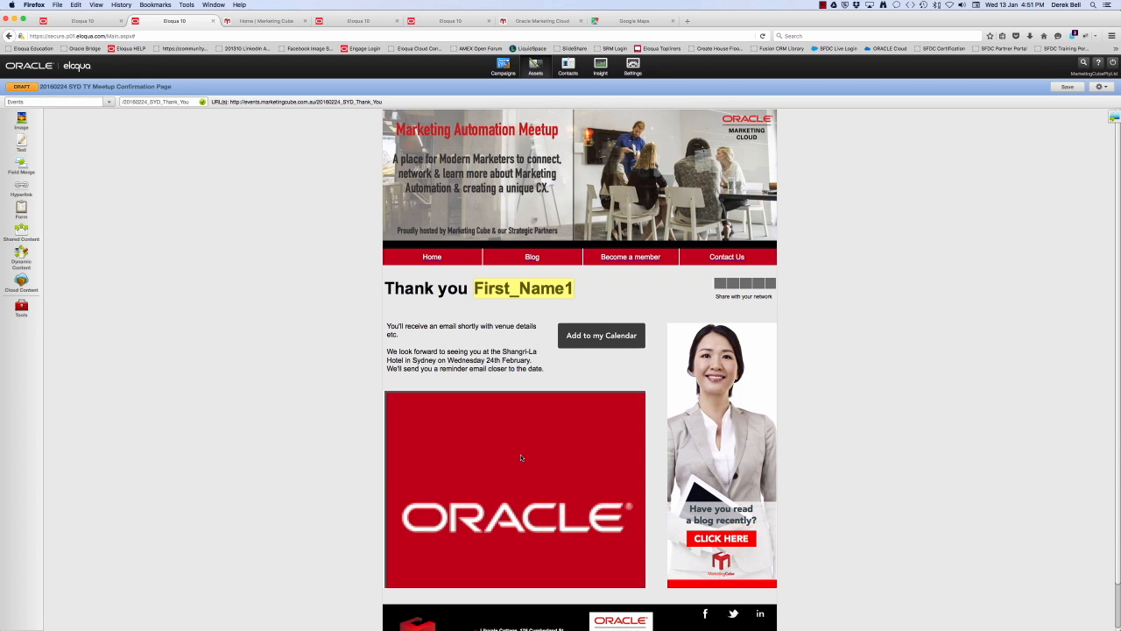
click(21, 282)
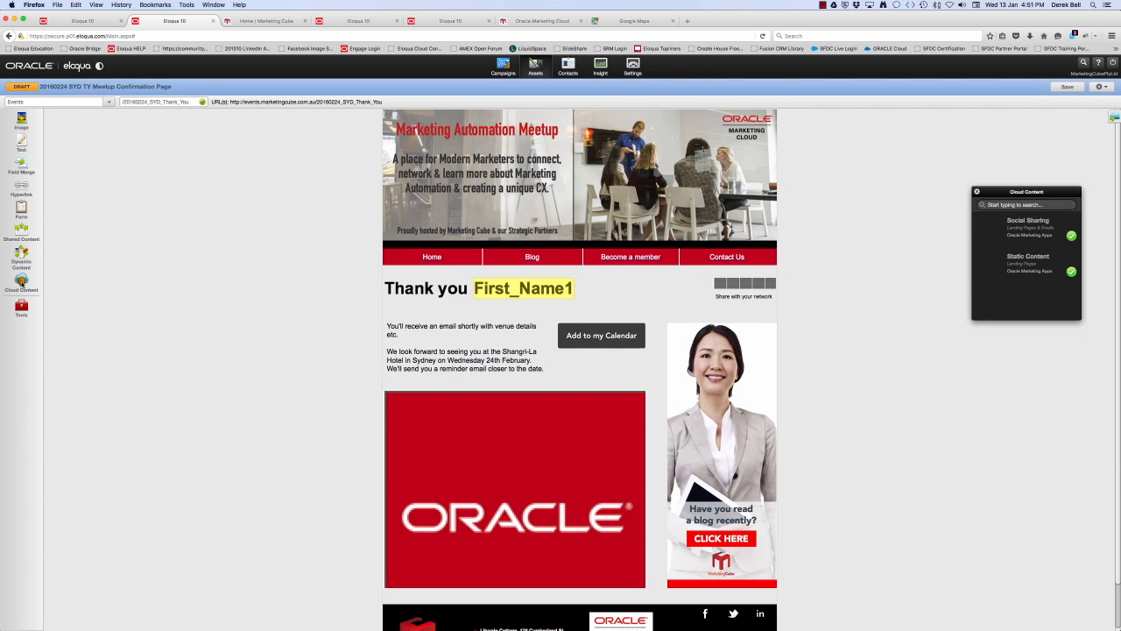
drag(977, 196, 236, 165)
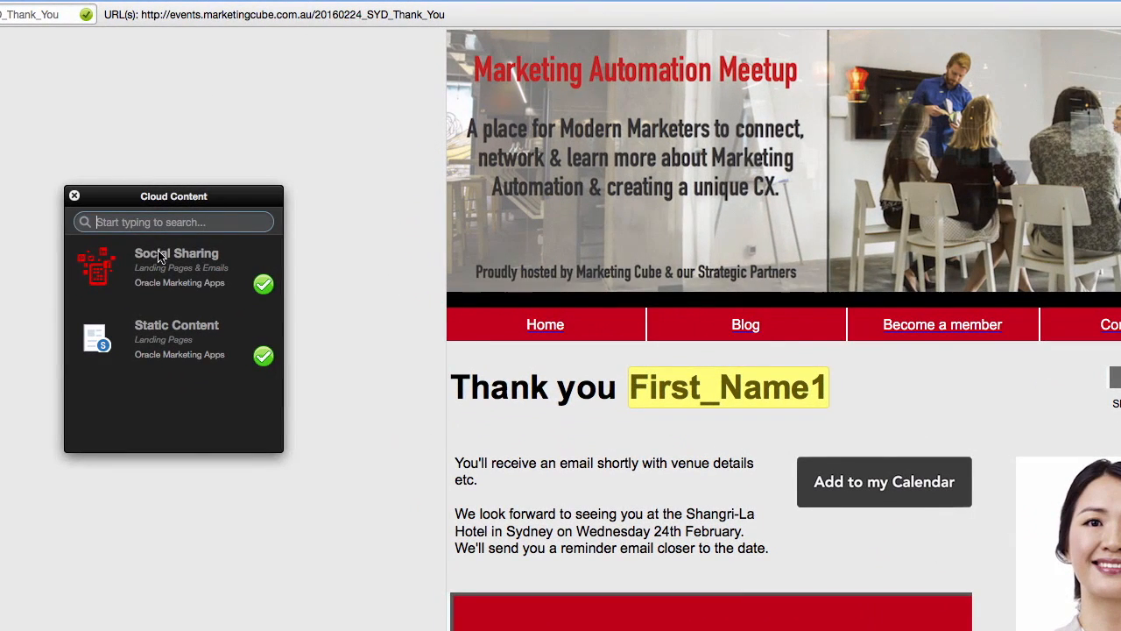
click(153, 229)
text(stat)
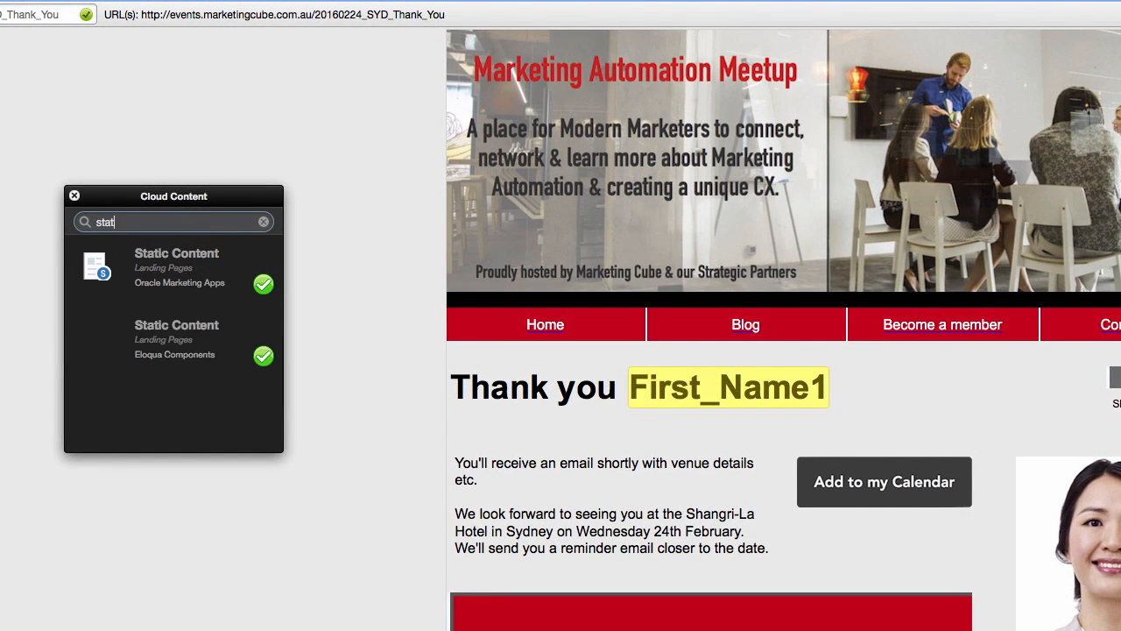
click(163, 264)
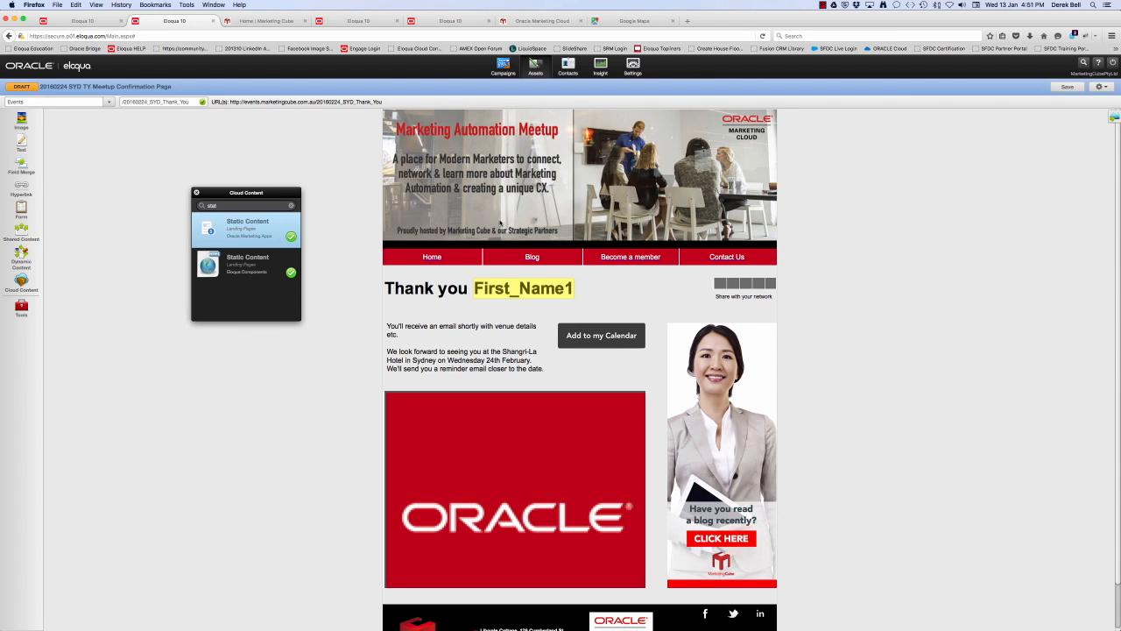
Switch to Google Maps, find the Shangri-La Hotel, Sydney, and bring up the embed code for its medium-sized map
click(635, 21)
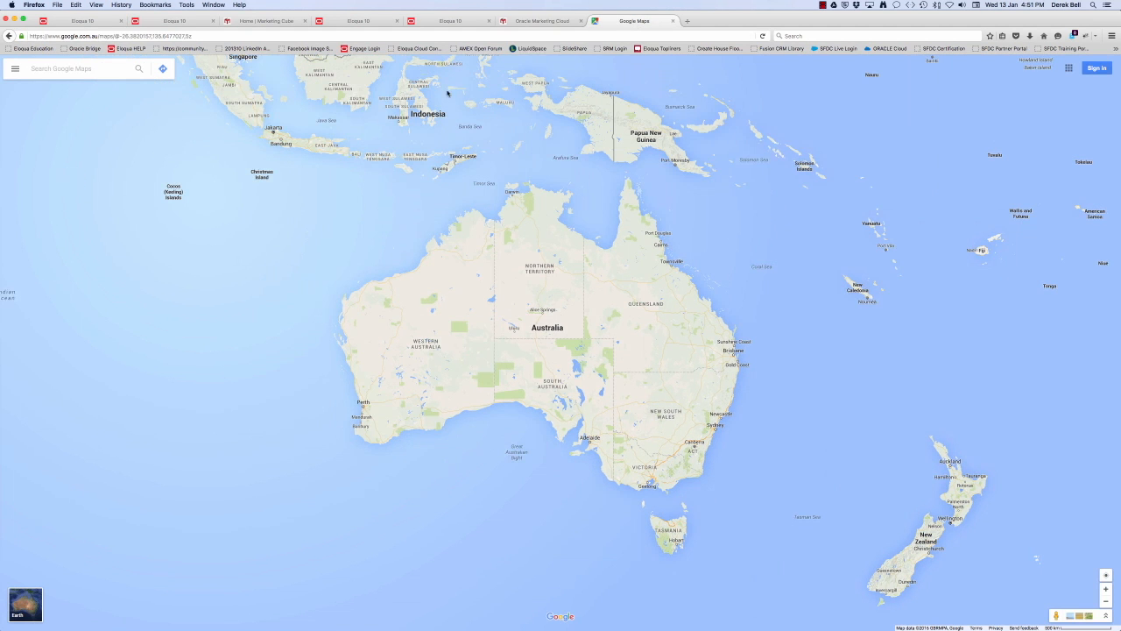
click(54, 69)
text(shang)
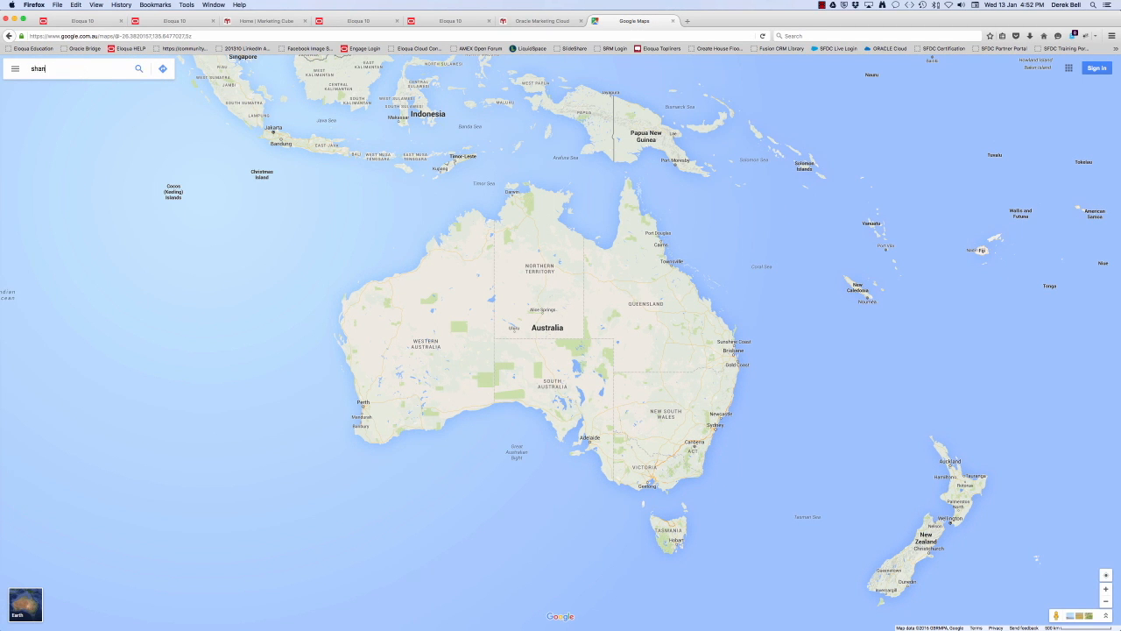
key(Down)
key(Return)
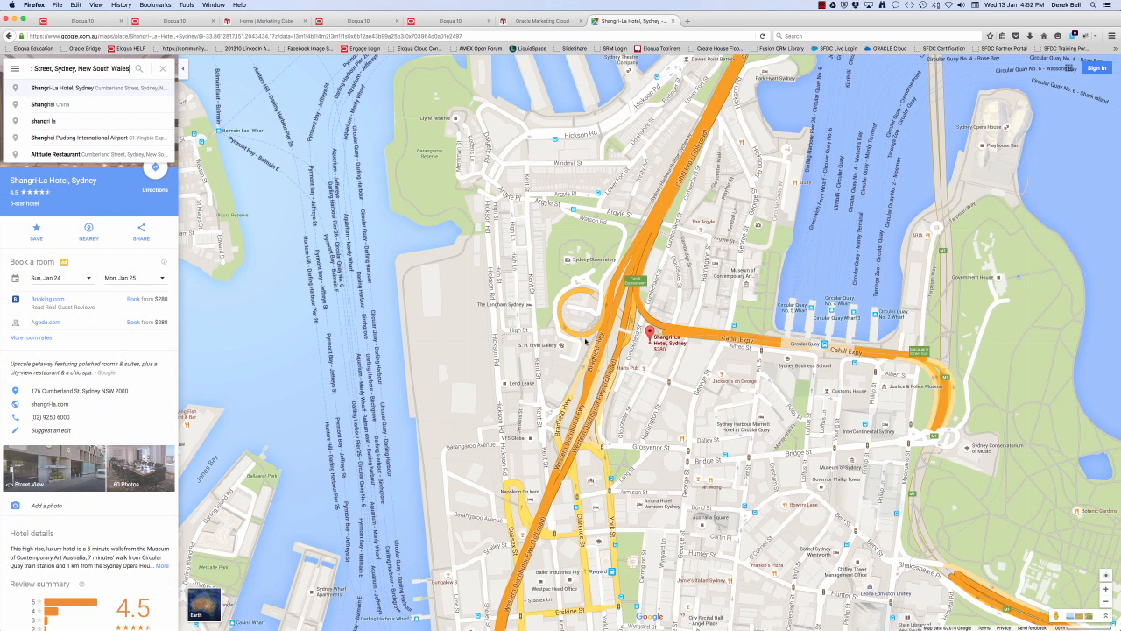
click(330, 244)
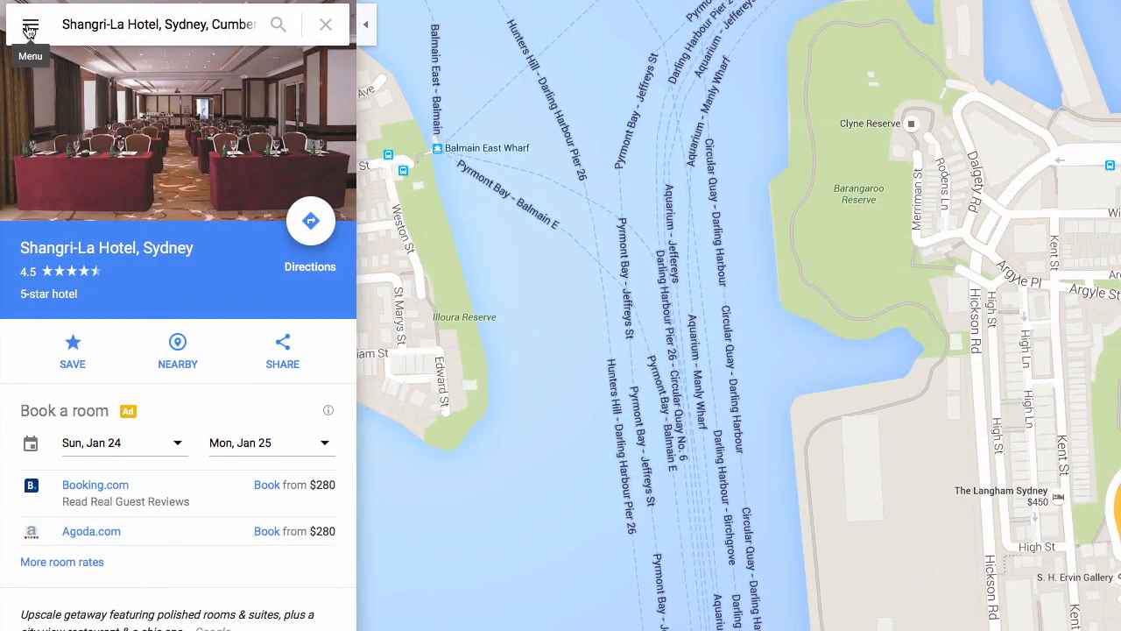
click(30, 30)
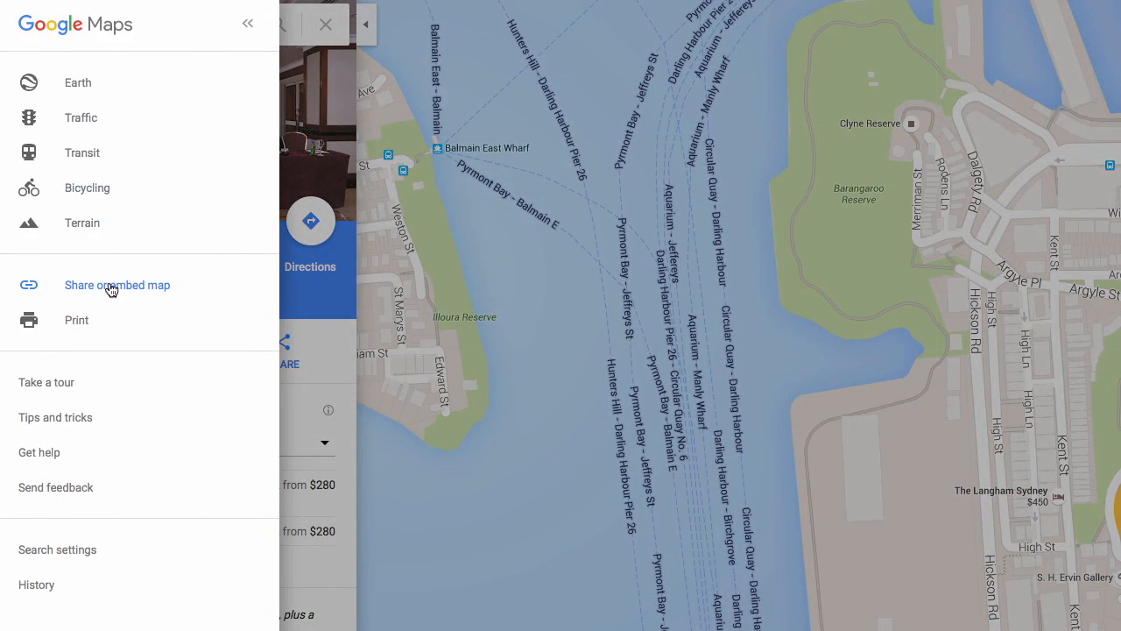
click(119, 287)
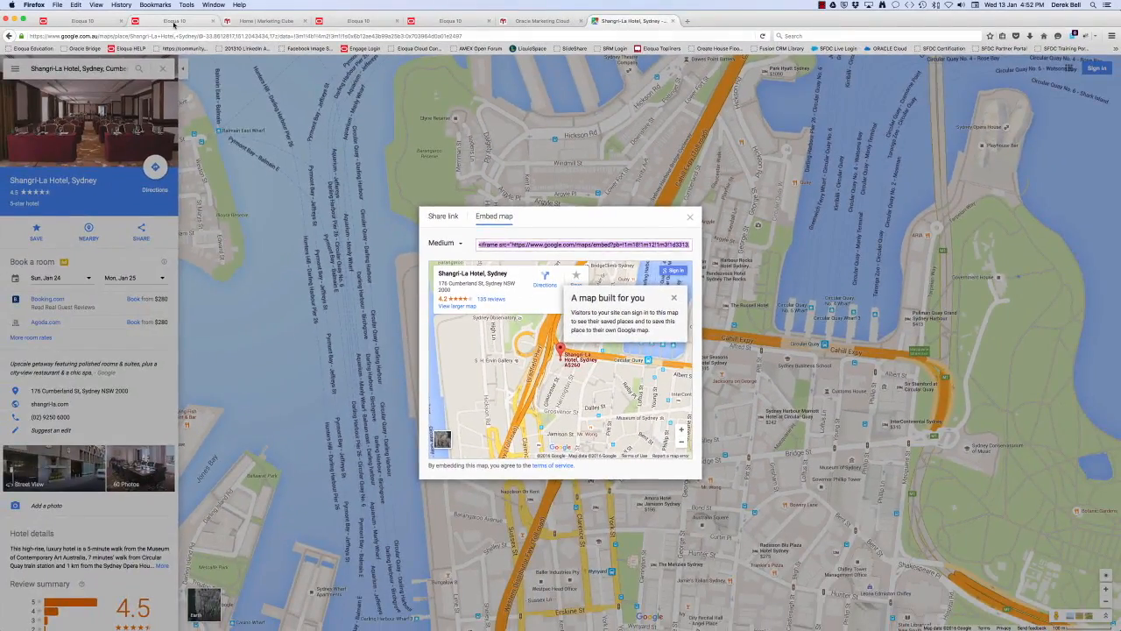
Open the configuration of the landing page's Oracle content block, enlarge the content box holding the map iframe code, and save it
click(173, 21)
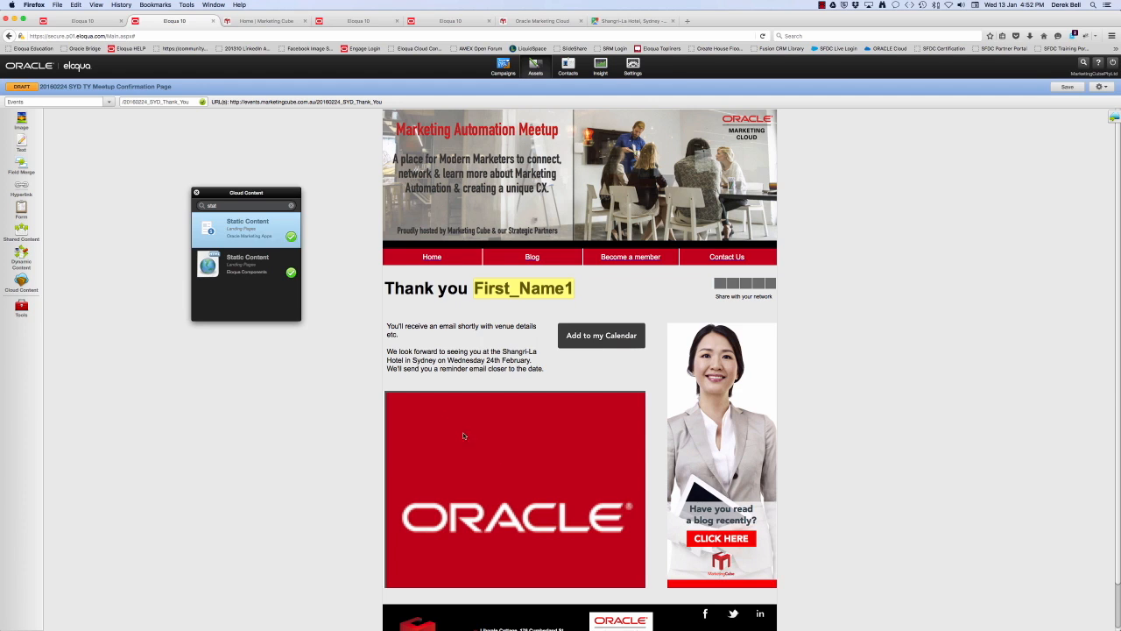
double_click(489, 473)
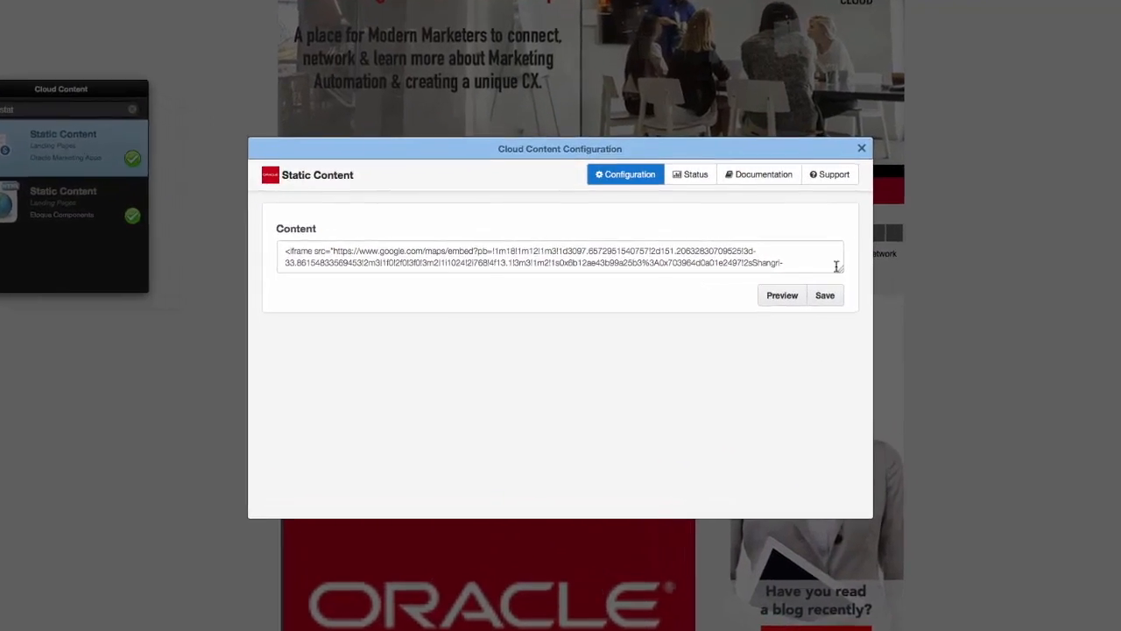
drag(867, 263, 870, 335)
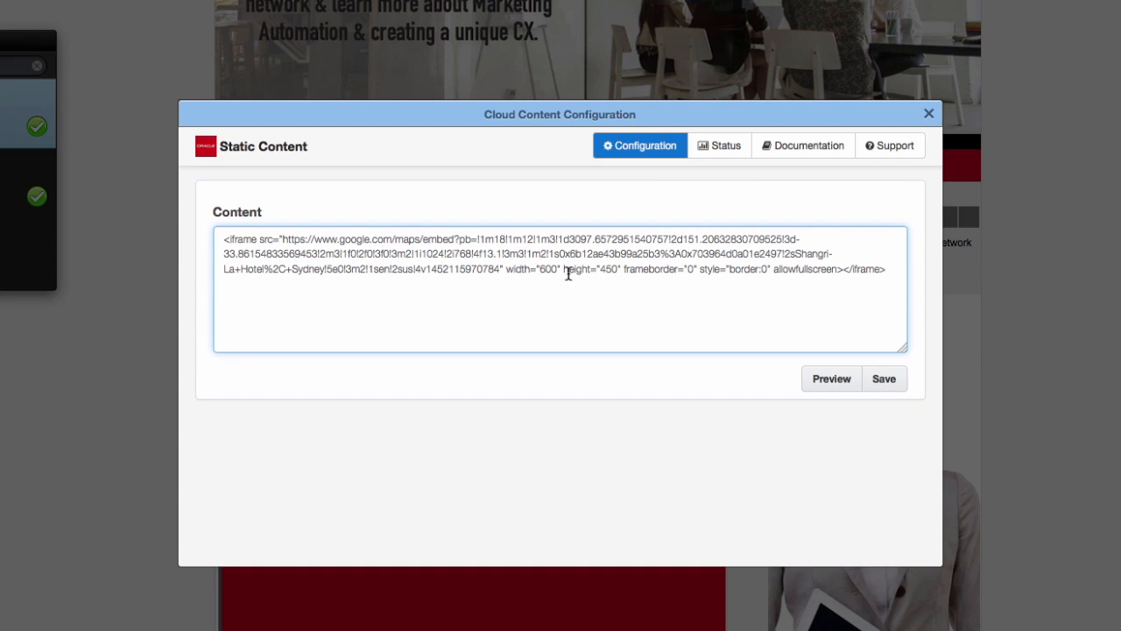
click(876, 381)
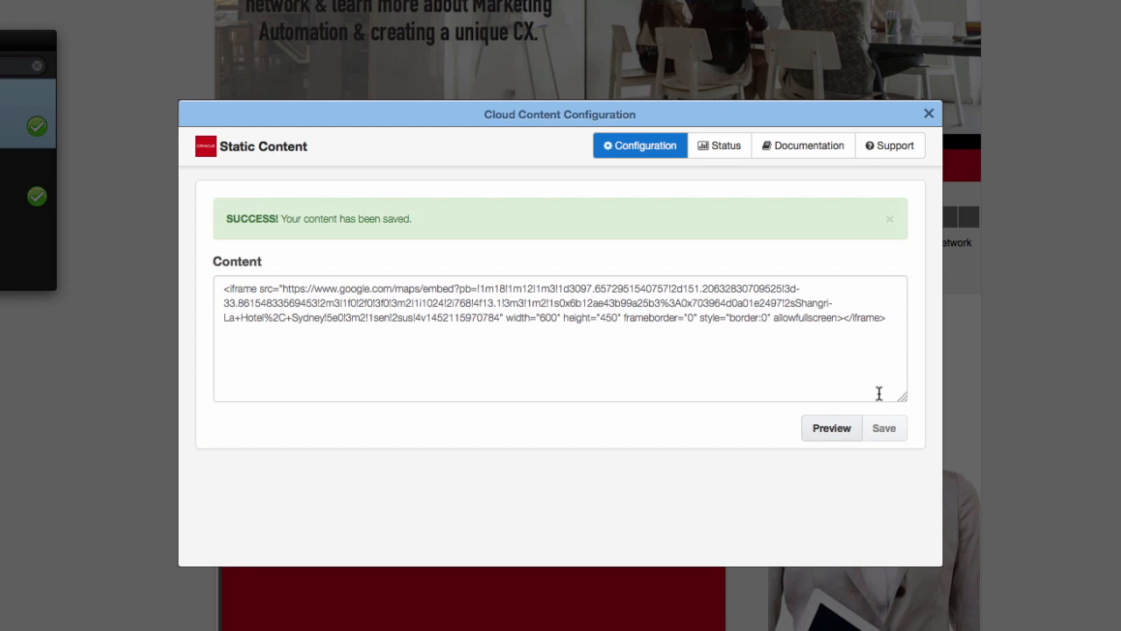
click(928, 114)
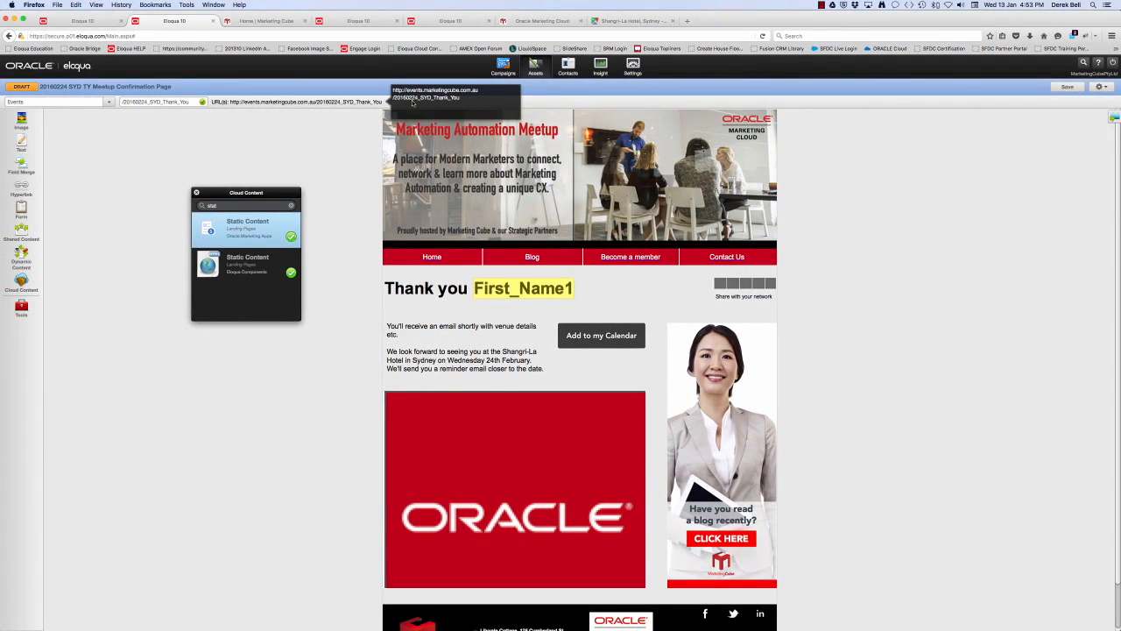
View the published thank-you page, move its embedded map and test the directions link to the hotel
click(418, 98)
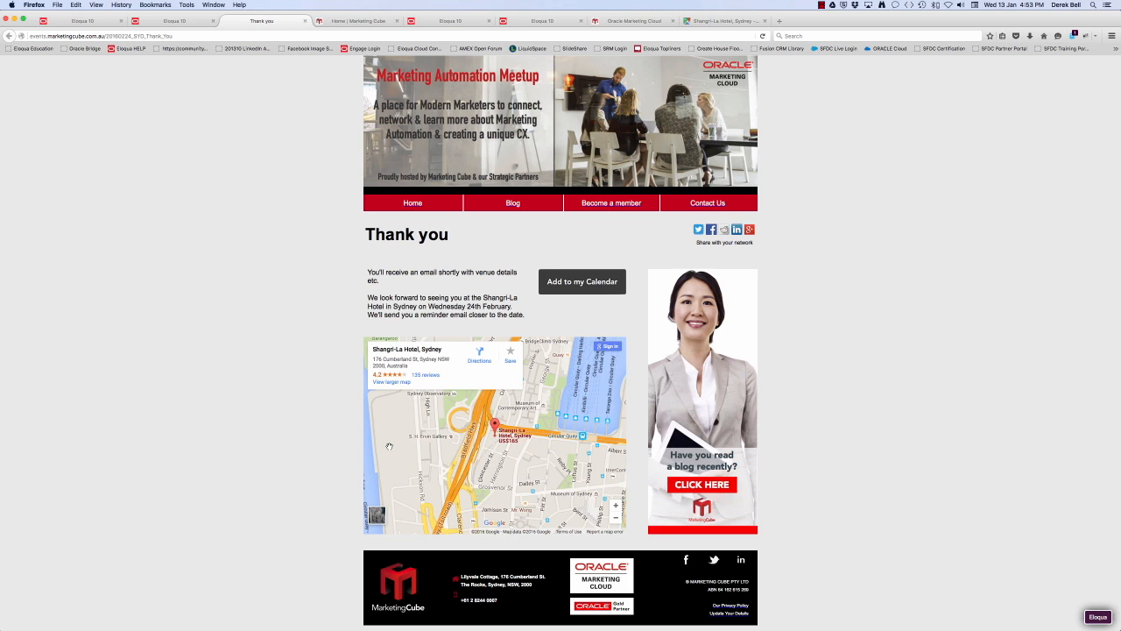
mouse_move(554, 469)
mouse_down()
mouse_move(512, 475)
mouse_move(570, 458)
mouse_move(528, 475)
mouse_move(561, 455)
mouse_up()
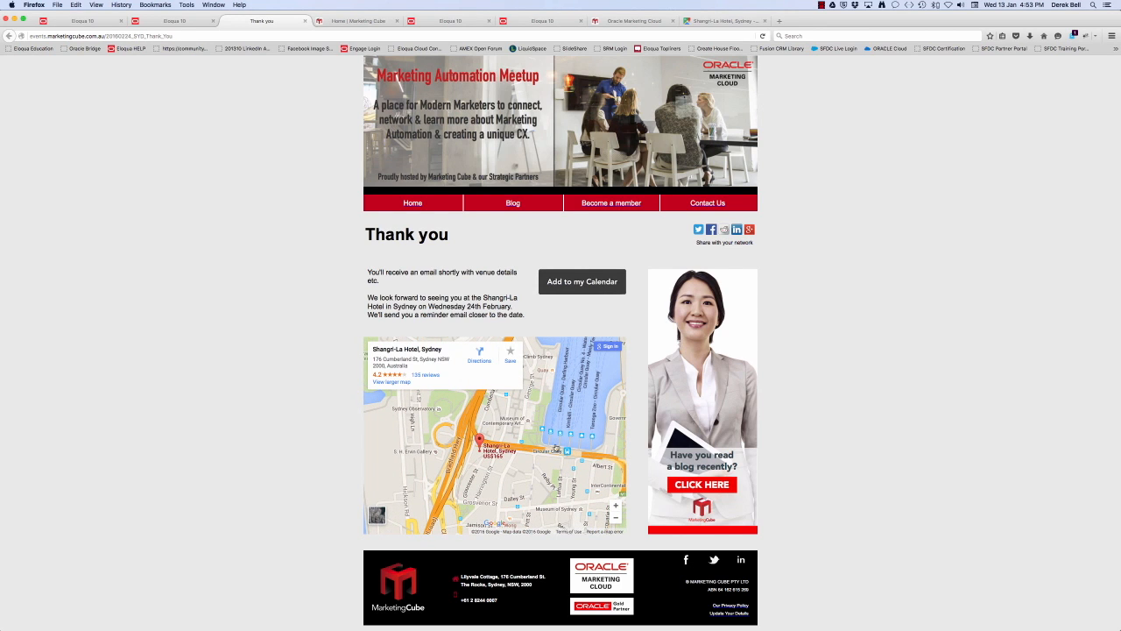
click(479, 357)
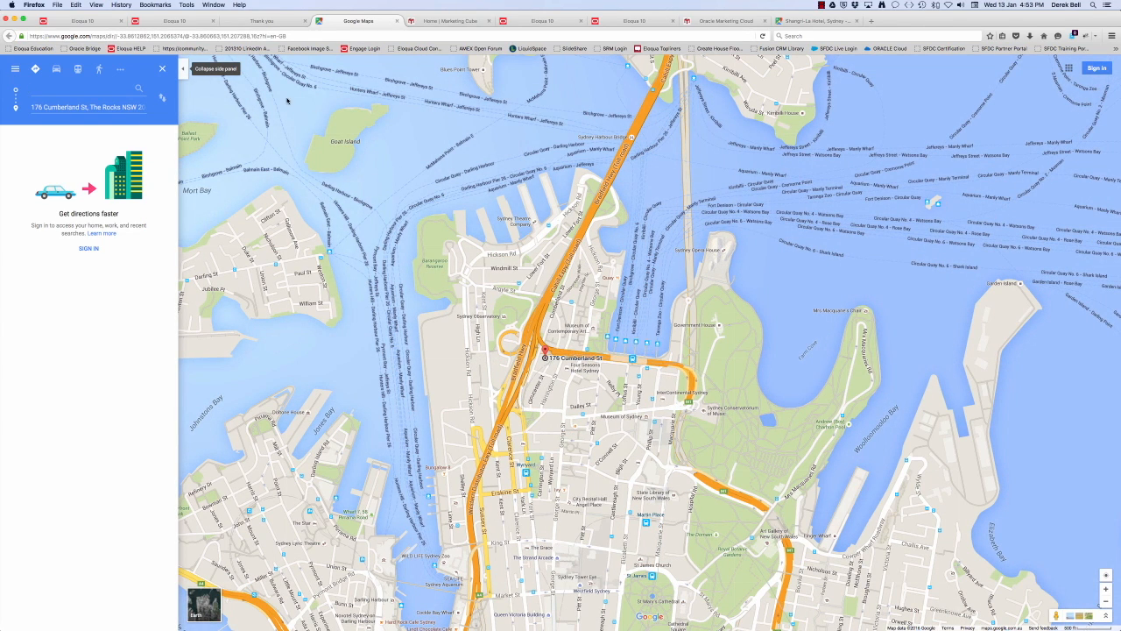
click(258, 22)
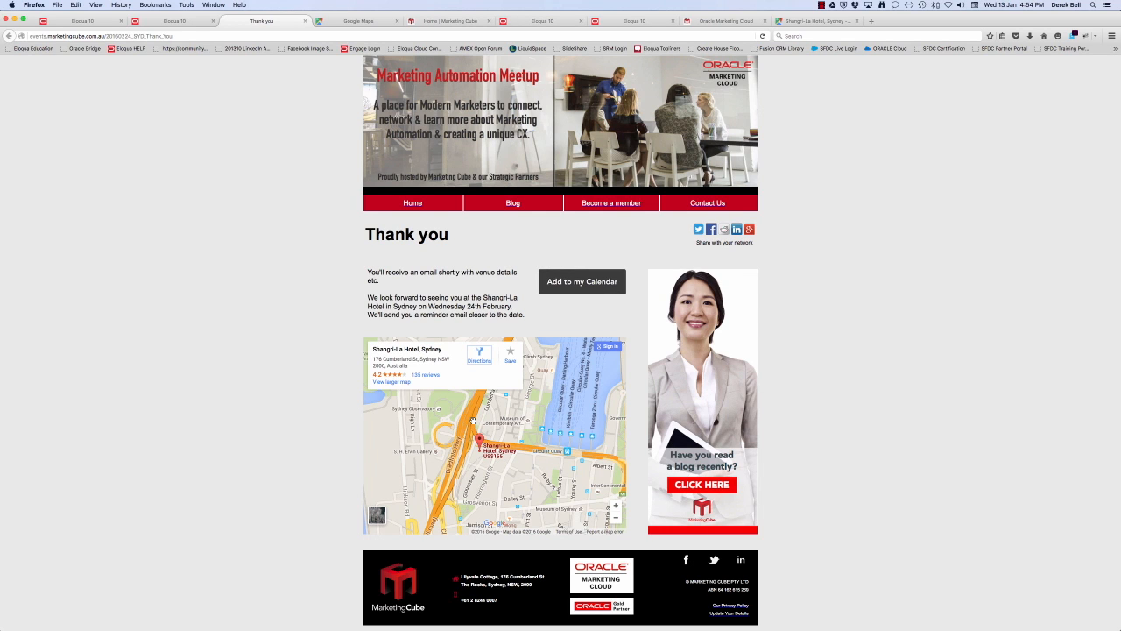
Return to the confirmation page in the editor and open its landing page settings to review the automatic redirect
click(177, 23)
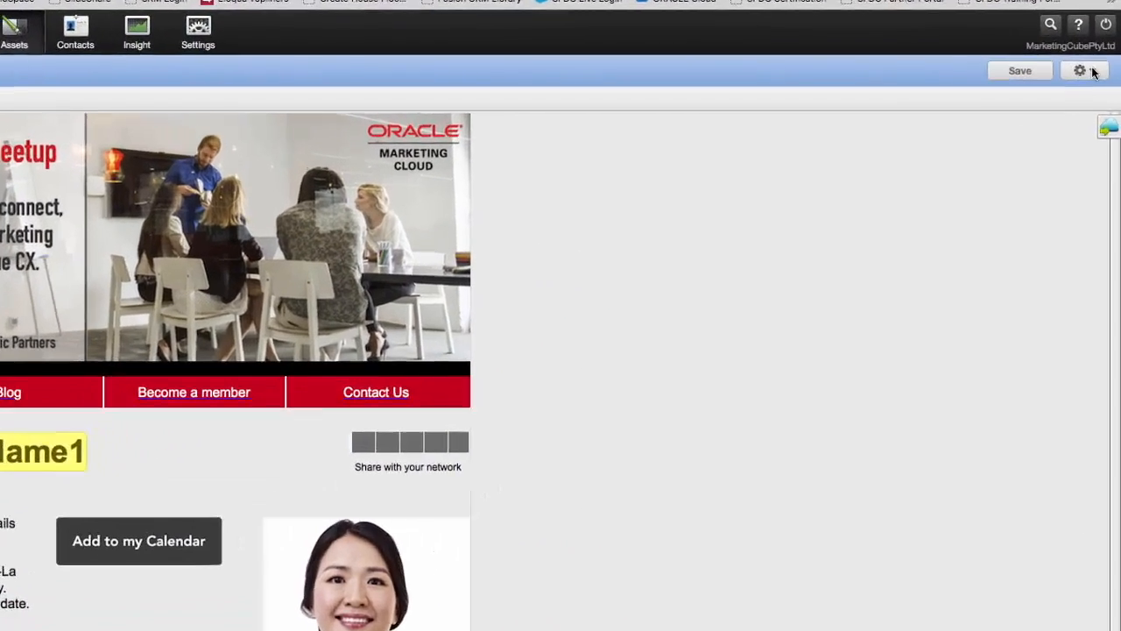
click(1101, 86)
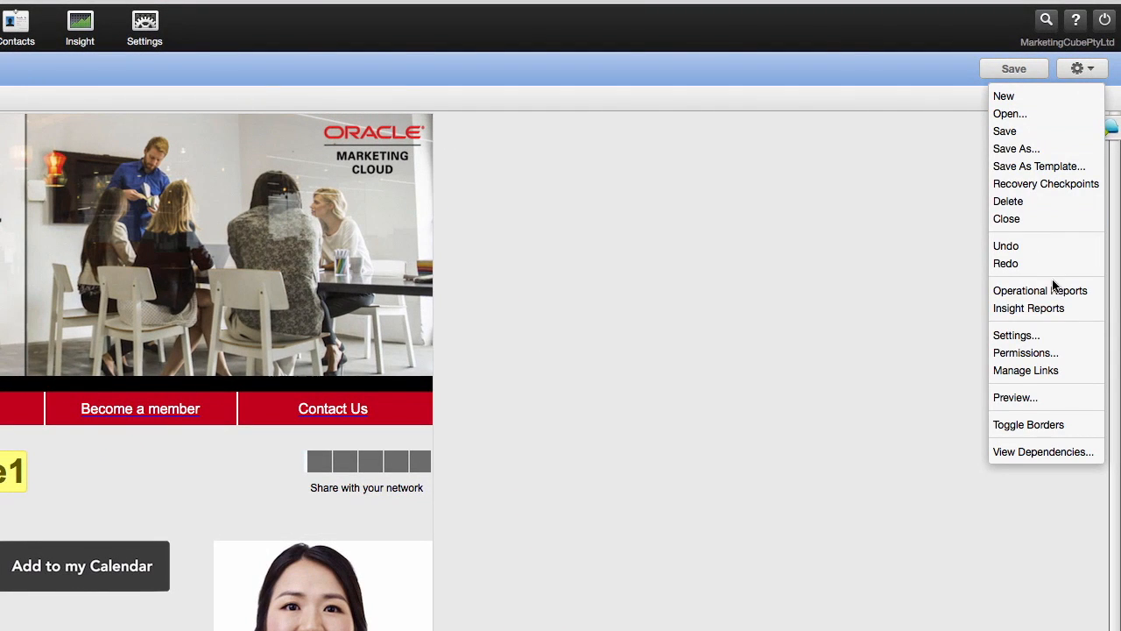
click(1015, 334)
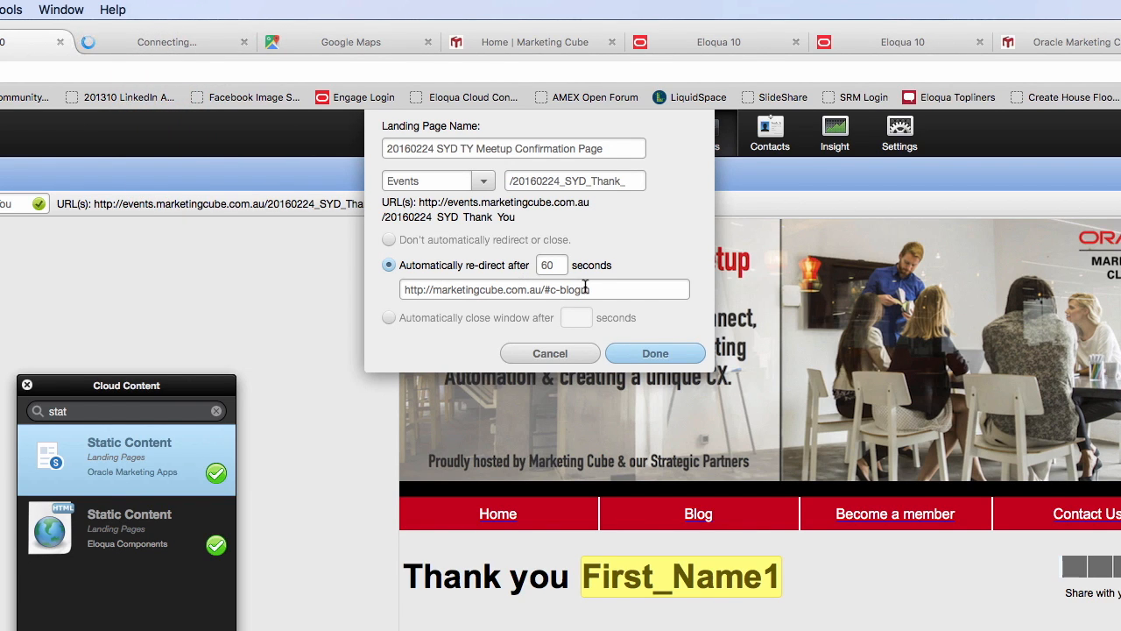
Examine the blog posts page that the thank-you page redirects to, and close the landing page settings with Done
click(156, 41)
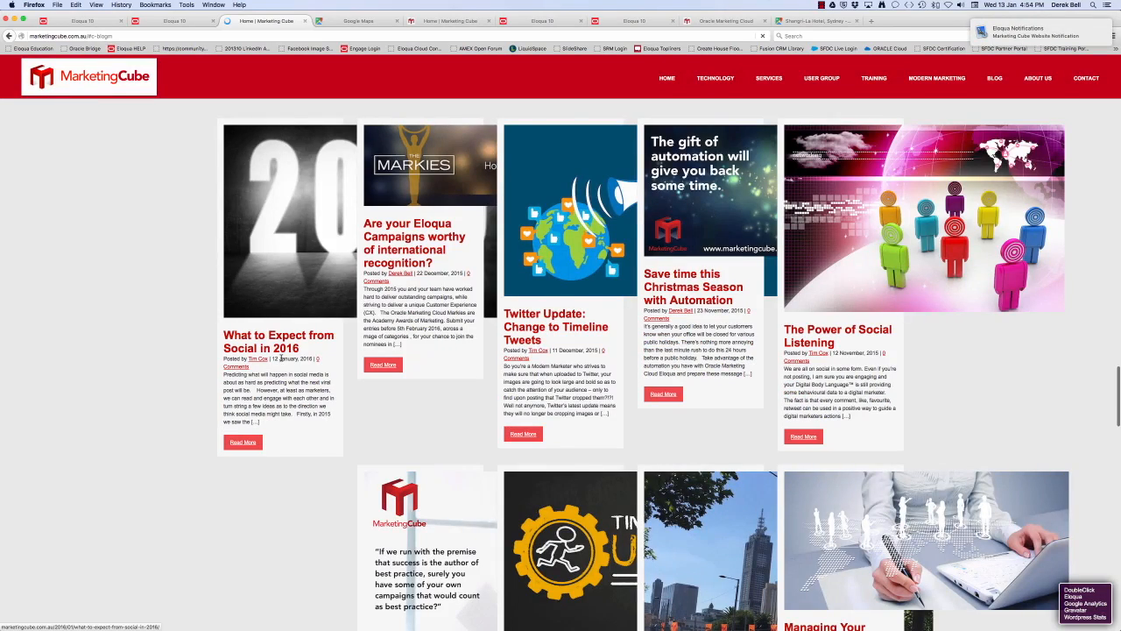
scroll(245, 455, down, 5)
scroll(242, 453, up, 8)
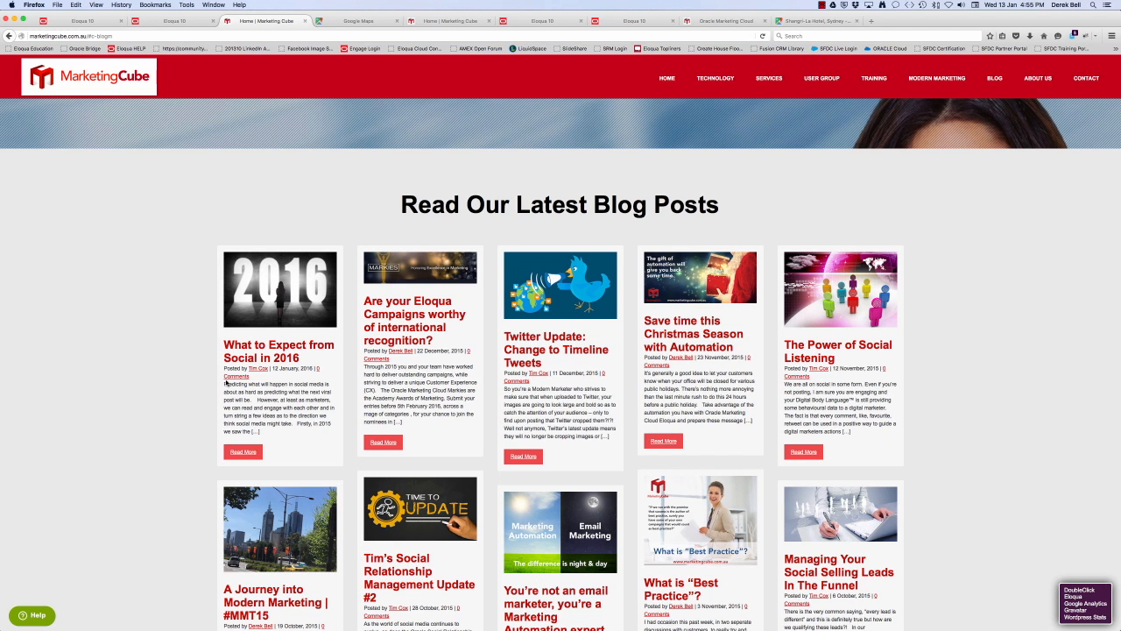
scroll(226, 383, down, 1)
scroll(226, 381, down, 2)
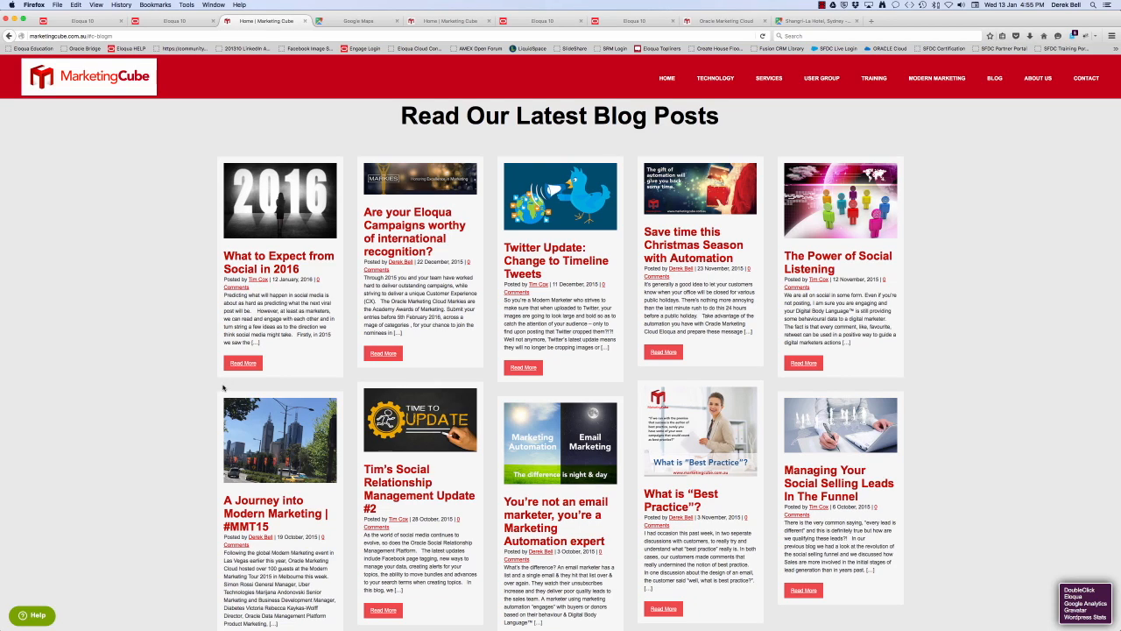
click(174, 20)
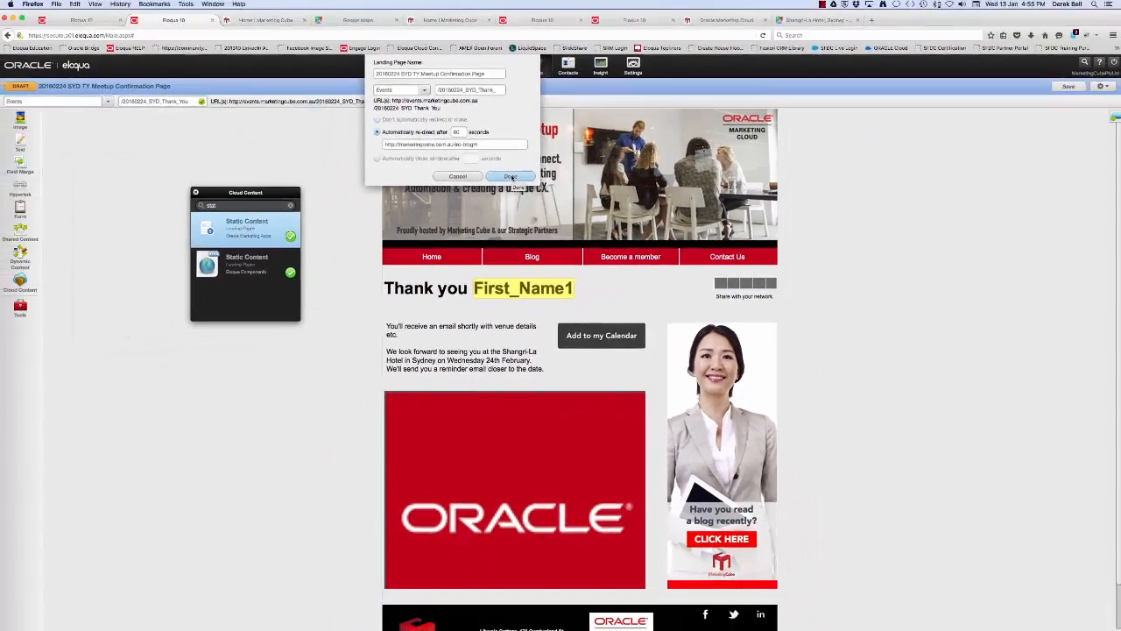
click(511, 177)
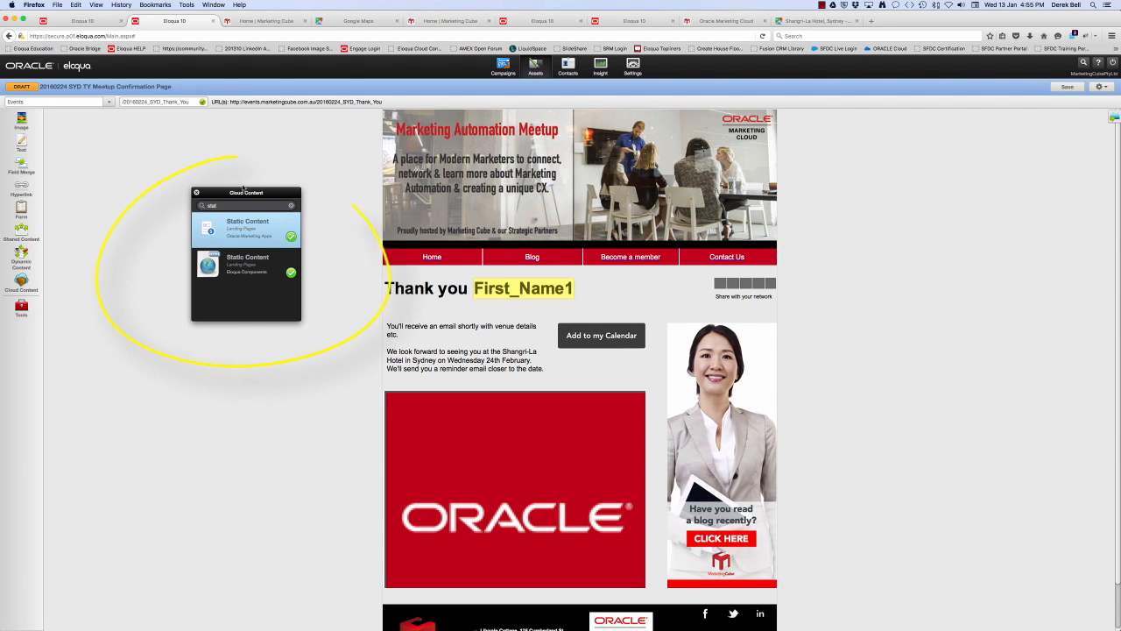
Select the Static Content app from Eloqua Components and reopen the landing page settings
drag(221, 195, 225, 200)
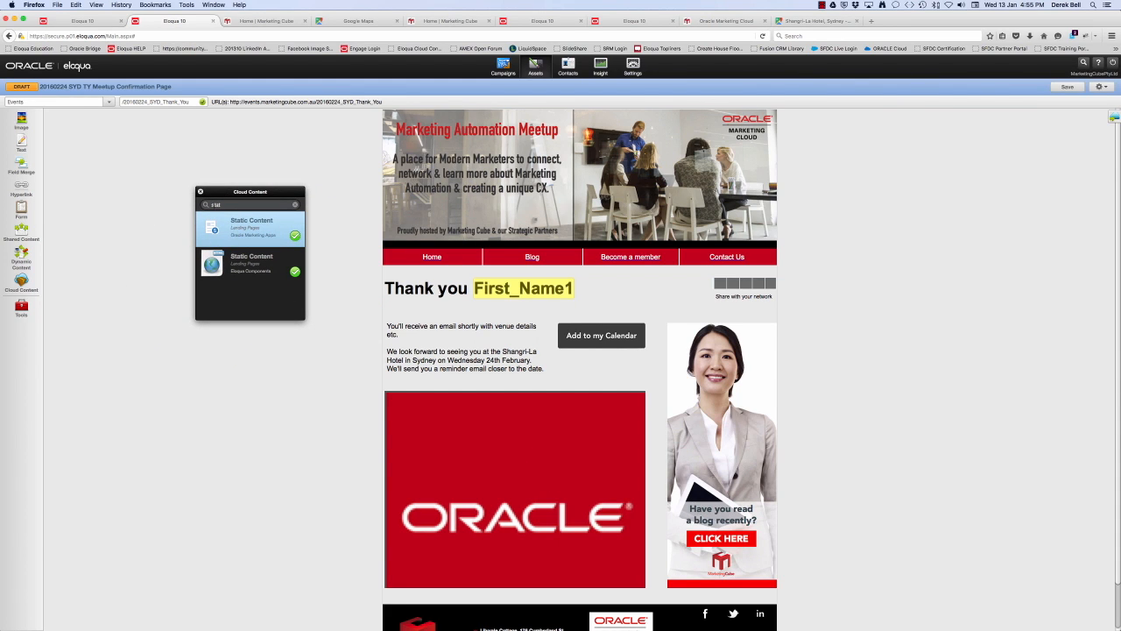
click(247, 266)
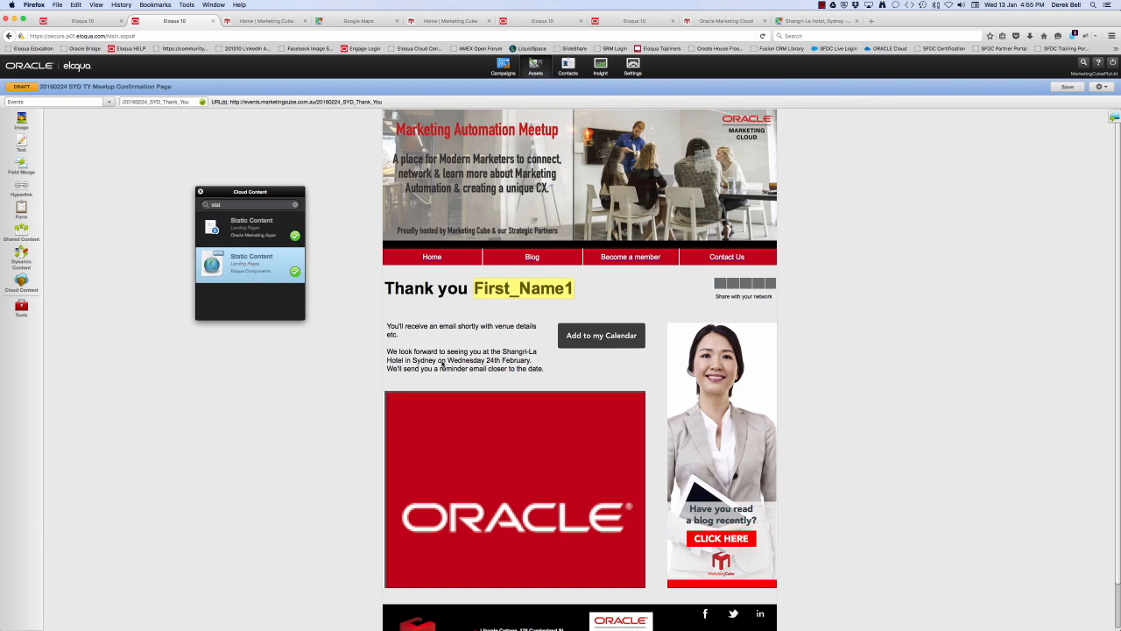
click(1100, 87)
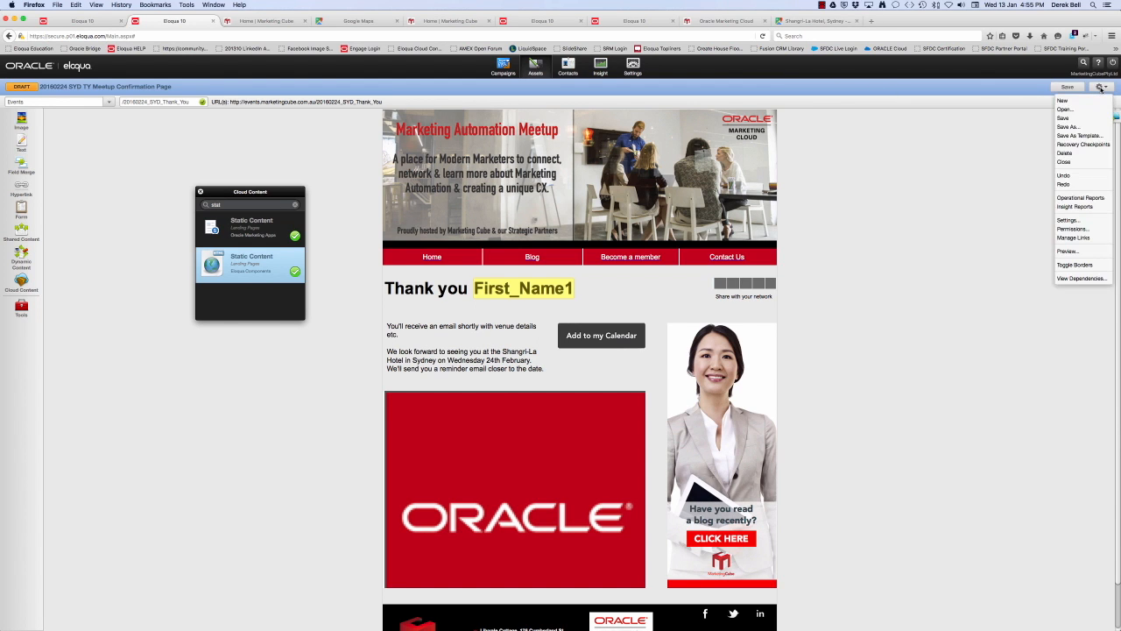
click(1069, 221)
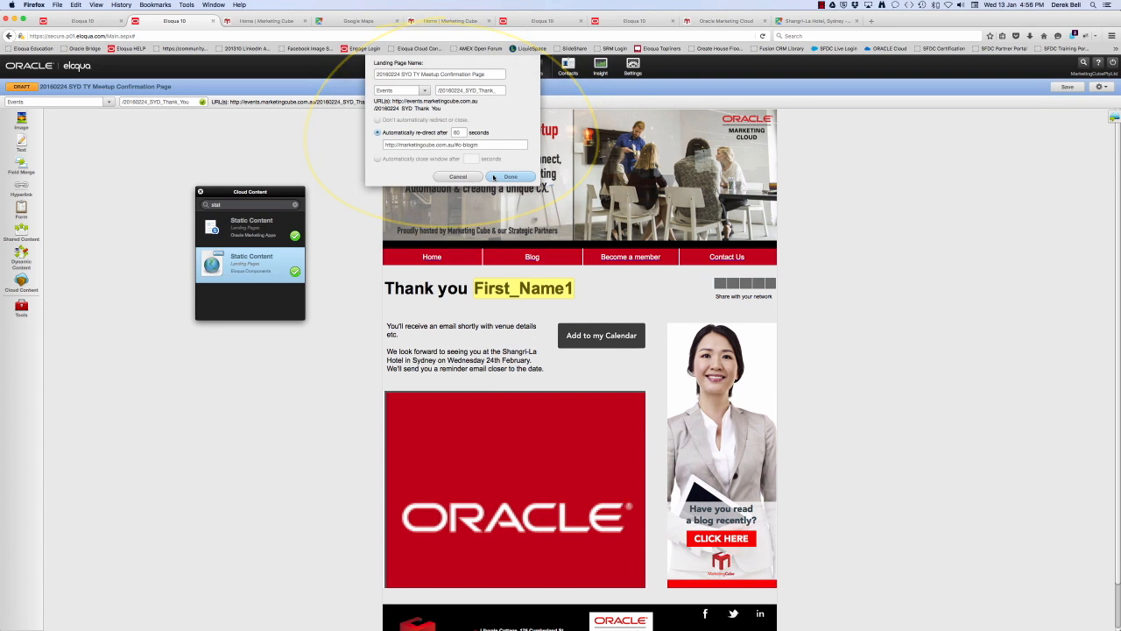